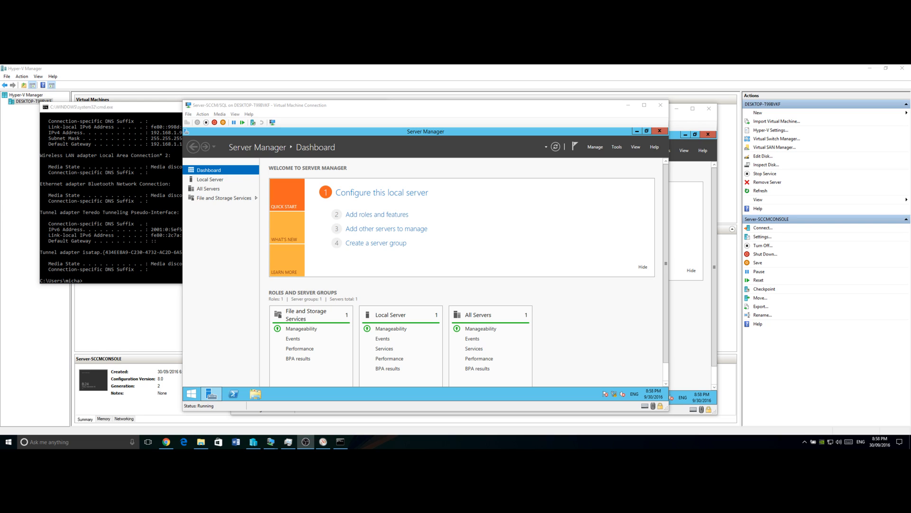
- Mount the SQLFULL_ENU disc image from Local Disk (C:) as drive E: and launch setup
click(256, 394)
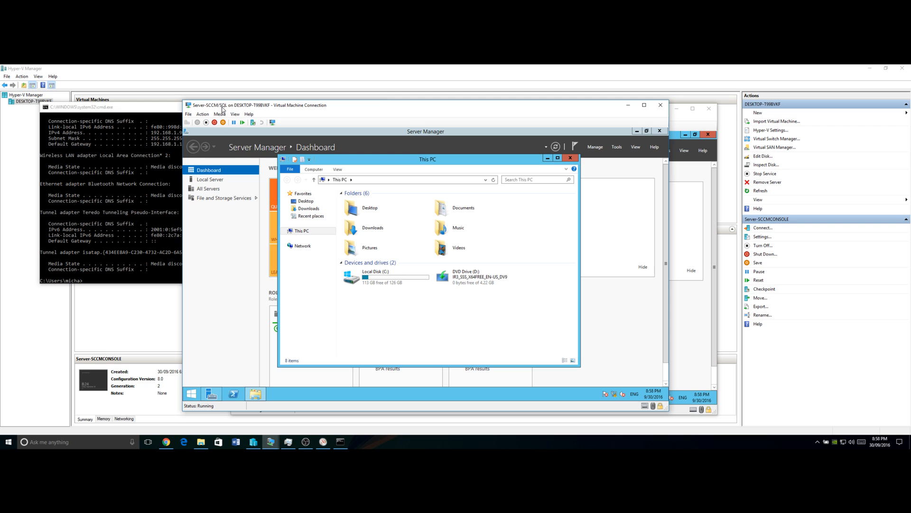
double_click(378, 283)
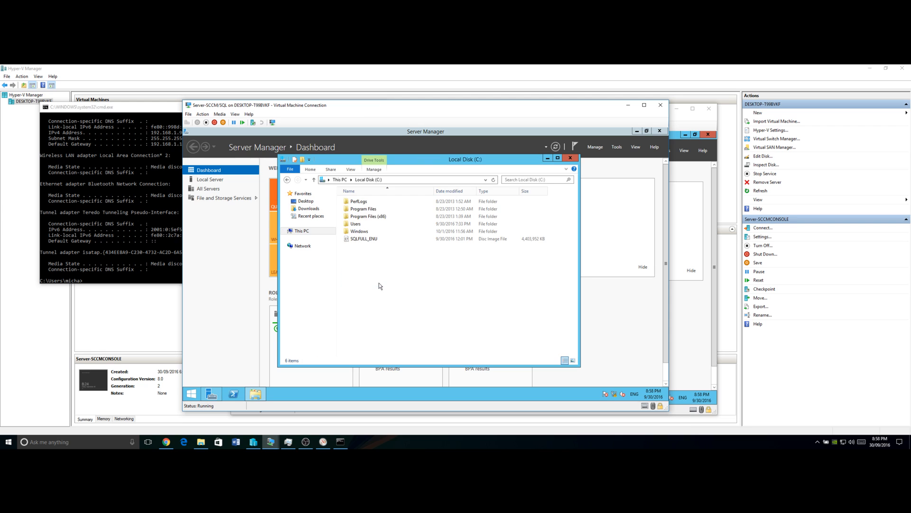
double_click(365, 239)
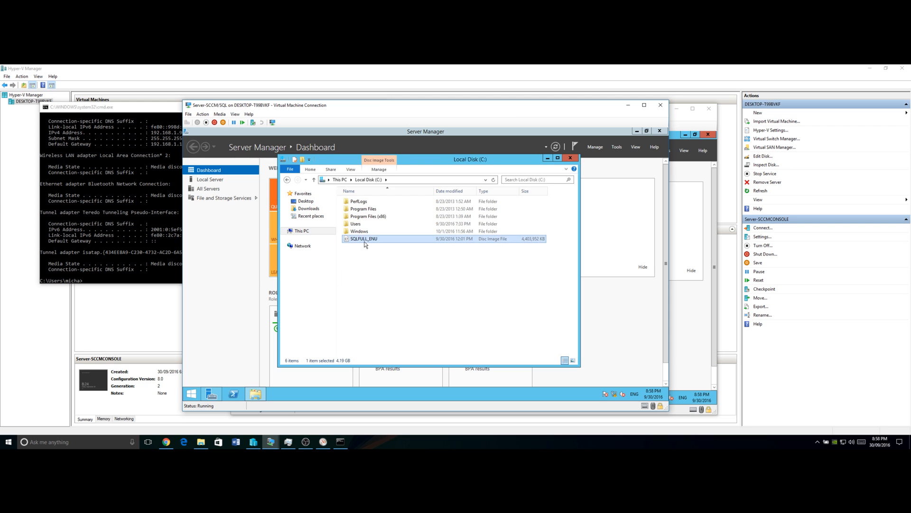
click(366, 269)
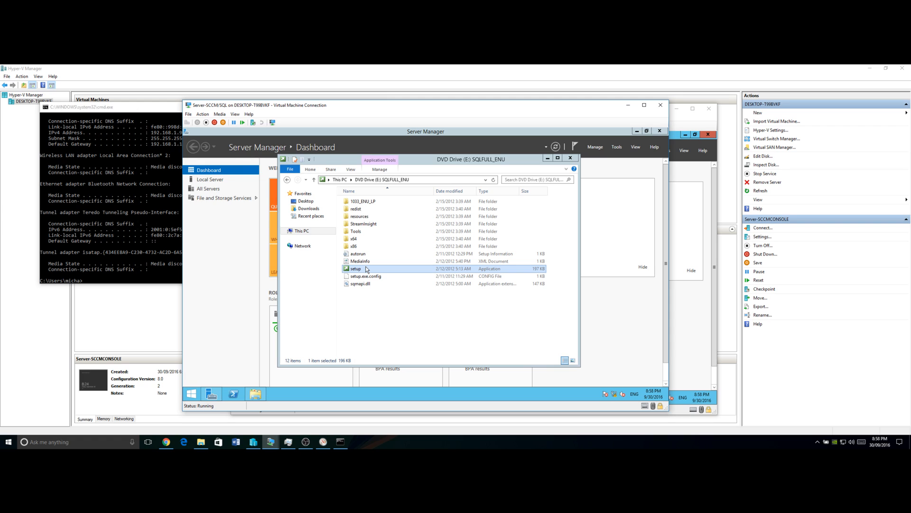
double_click(366, 269)
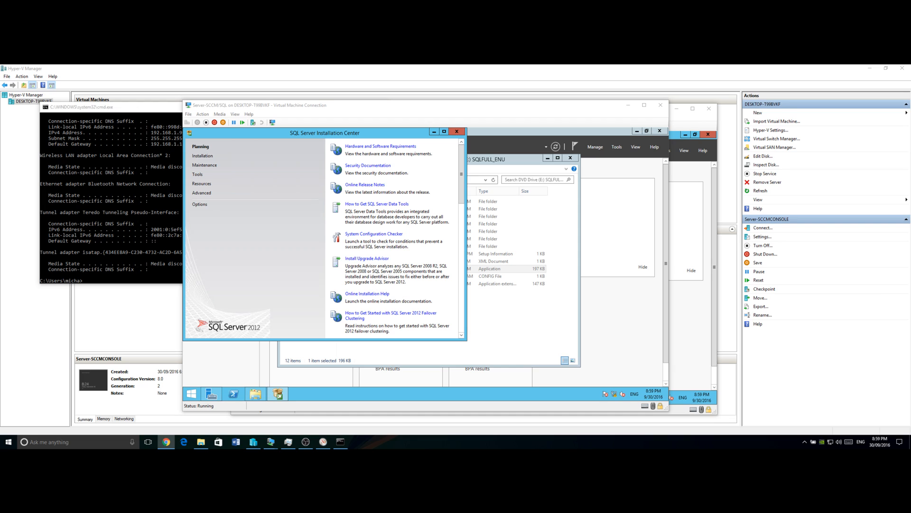
- Start a new SQL Server stand-alone installation from the Installation options
click(206, 157)
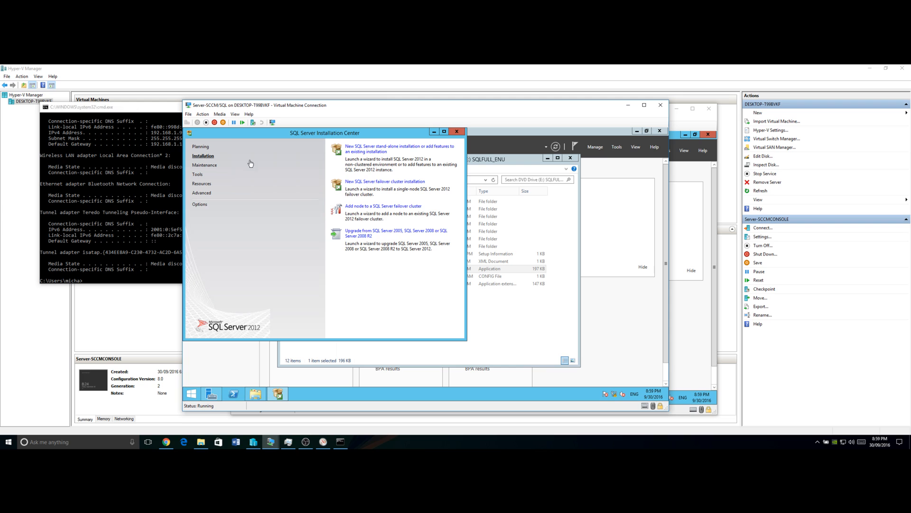
click(367, 151)
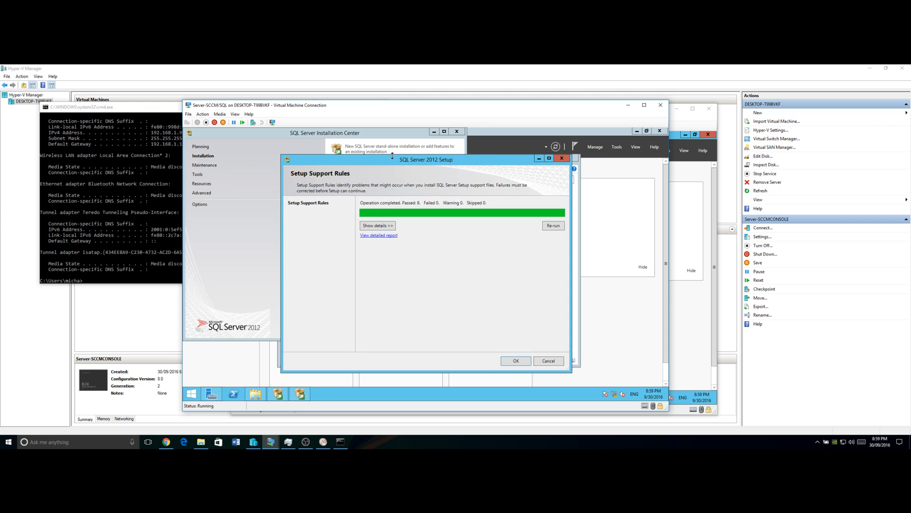
- Accept the passed support rules and keep Evaluation as the edition
mouse_move(299, 393)
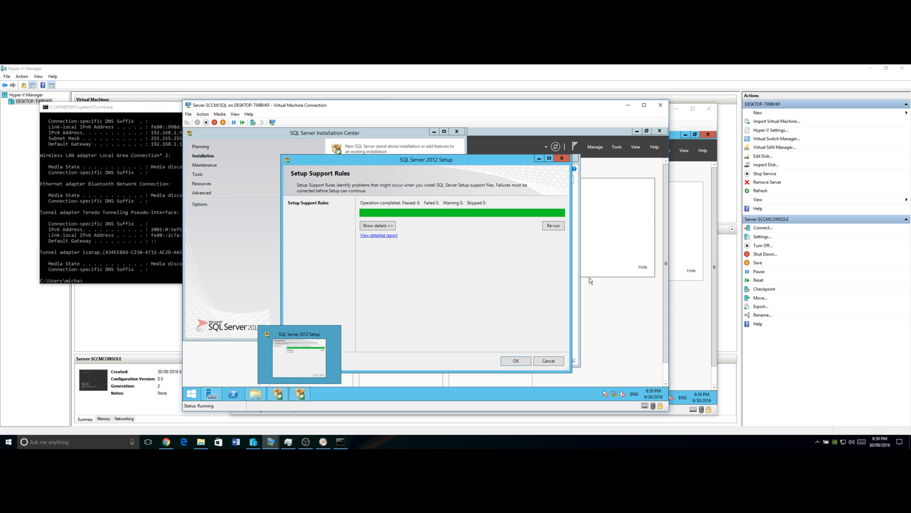
click(513, 359)
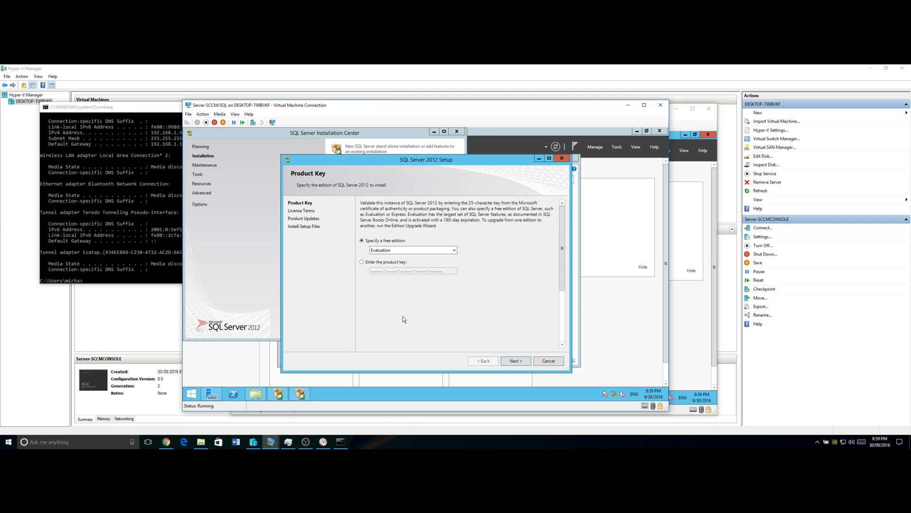
click(405, 250)
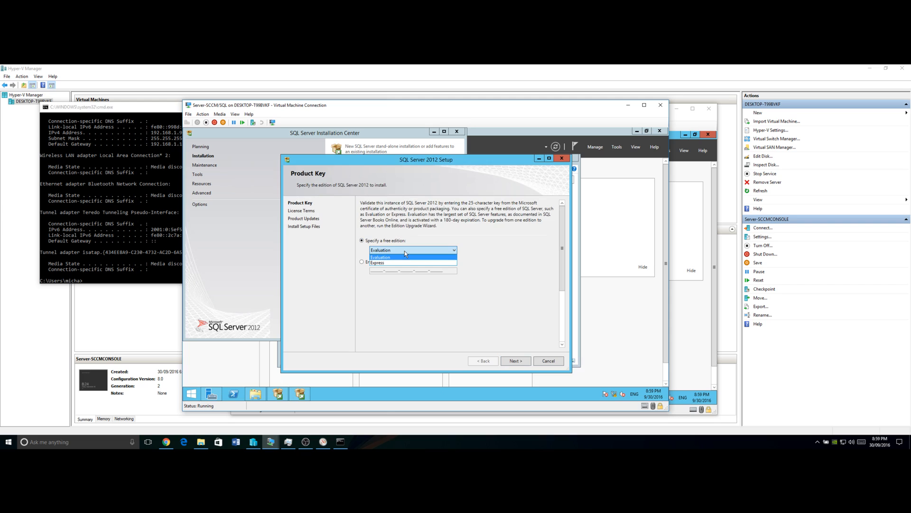
click(404, 250)
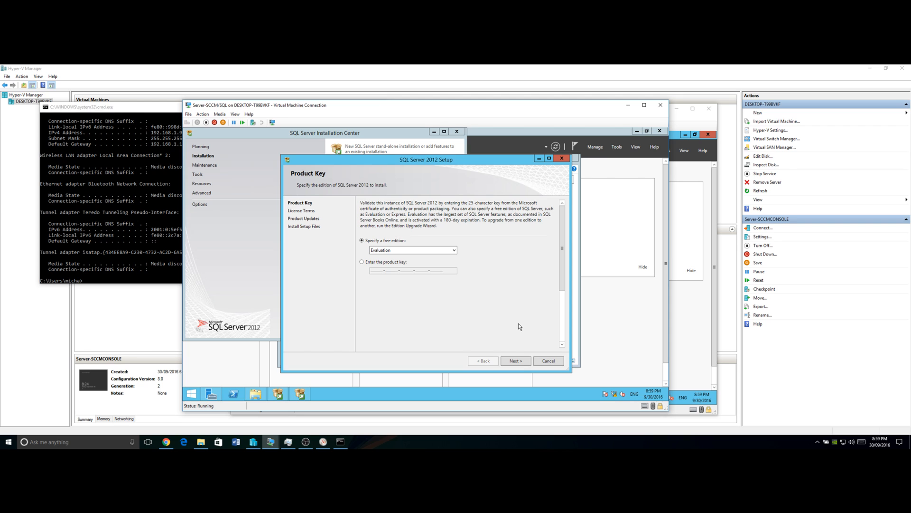
- Accept the license terms and continue to installing the setup files
click(514, 362)
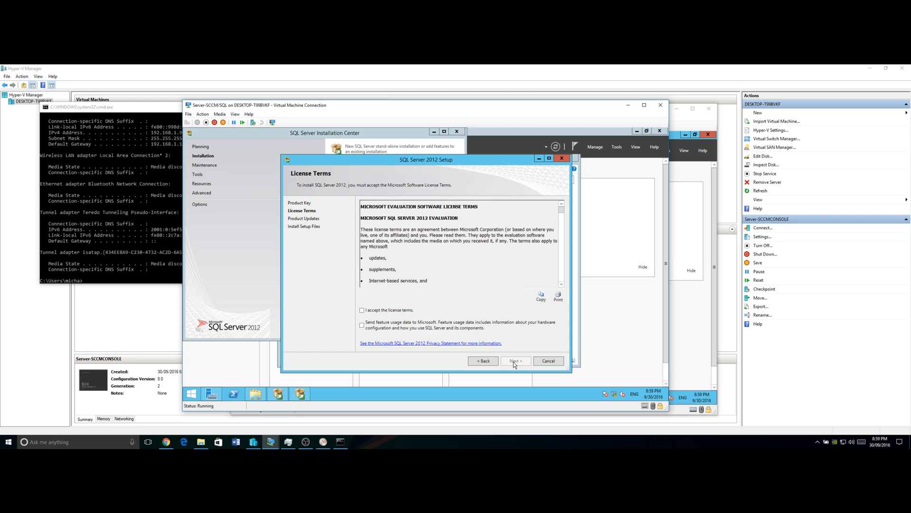
click(372, 310)
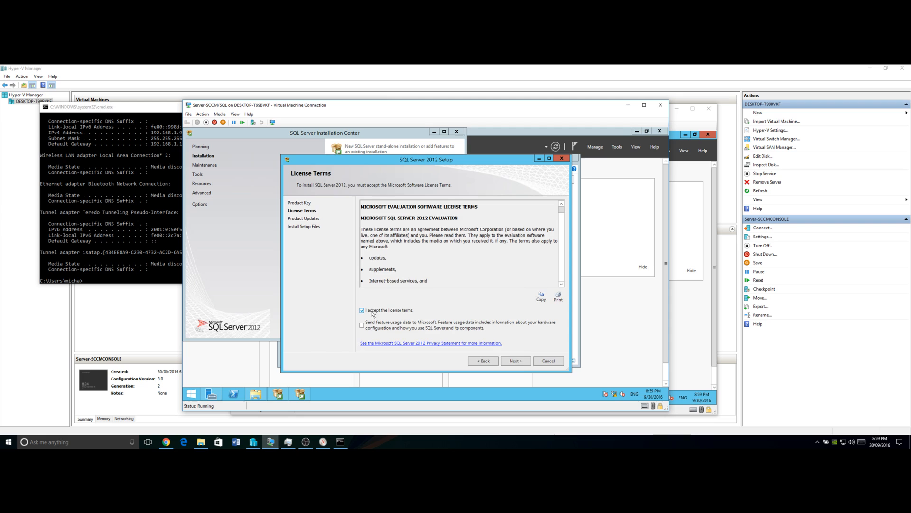
click(520, 360)
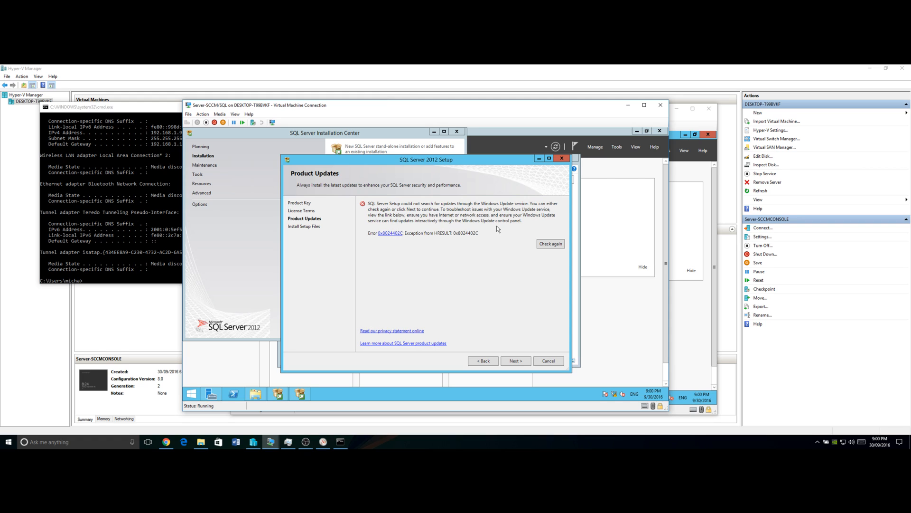
click(513, 362)
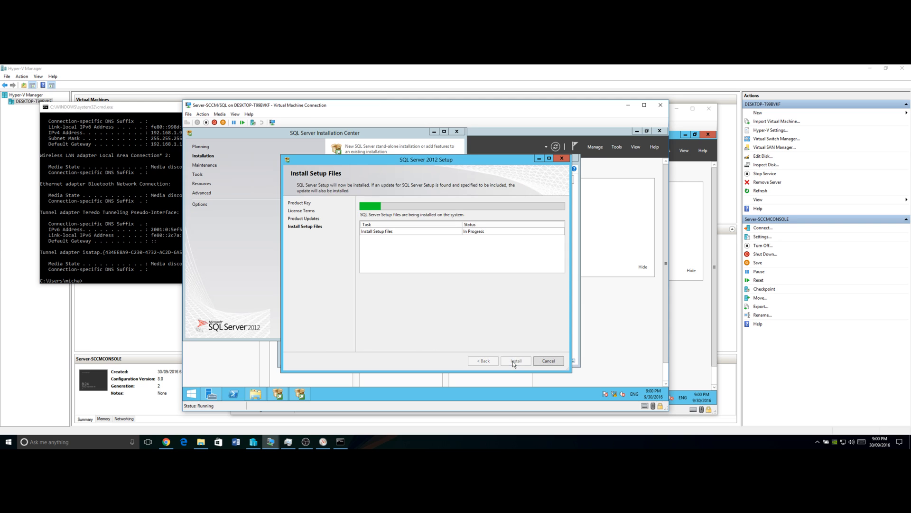
right_click(615, 395)
- Add alternate DNS server '16811' to the Ethernet adapter's IPv4 settings, then close the network windows
click(617, 389)
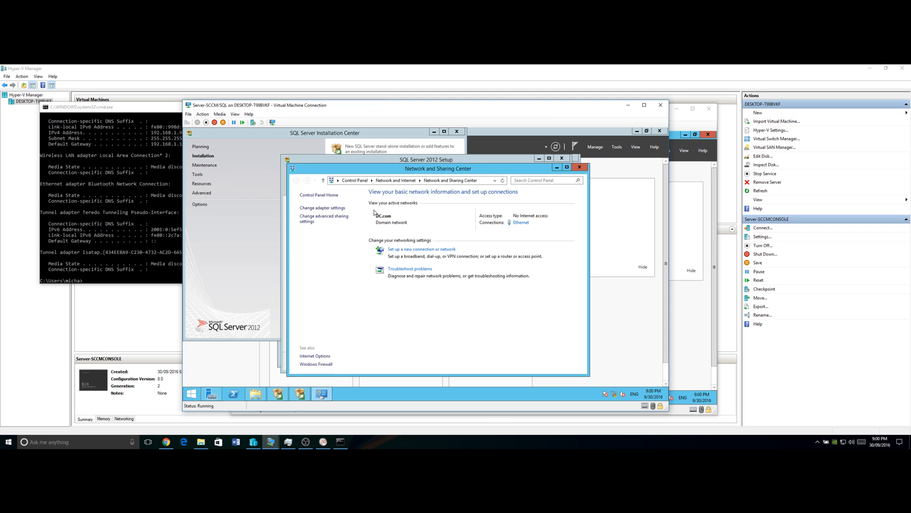
click(525, 226)
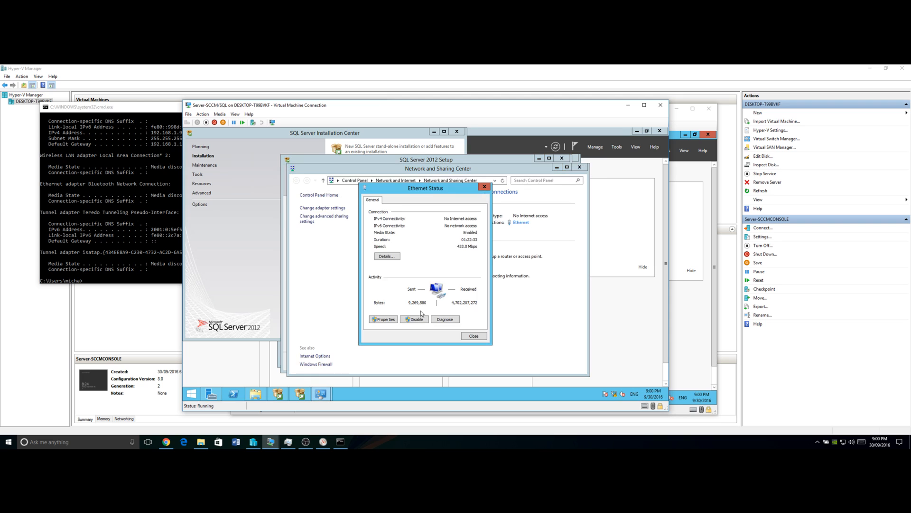
click(391, 319)
double_click(444, 294)
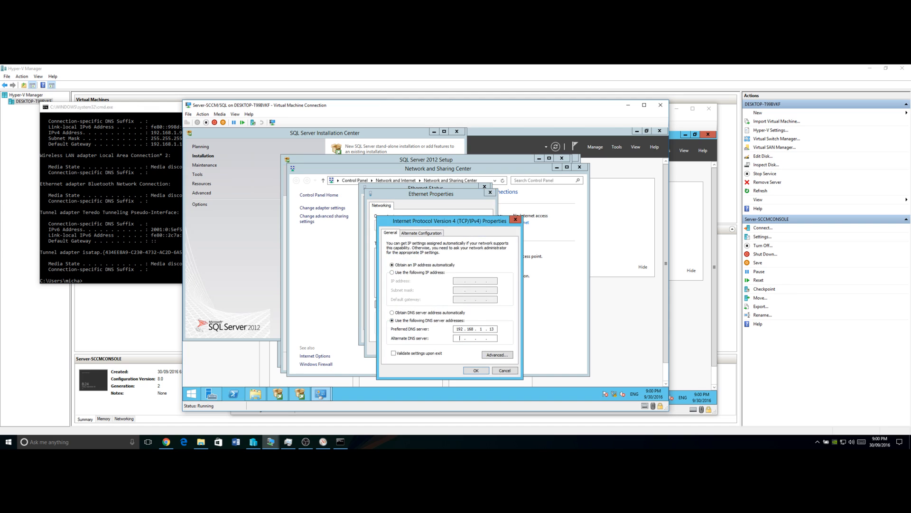
text(168)
text(1)
text(1)
click(476, 370)
click(454, 351)
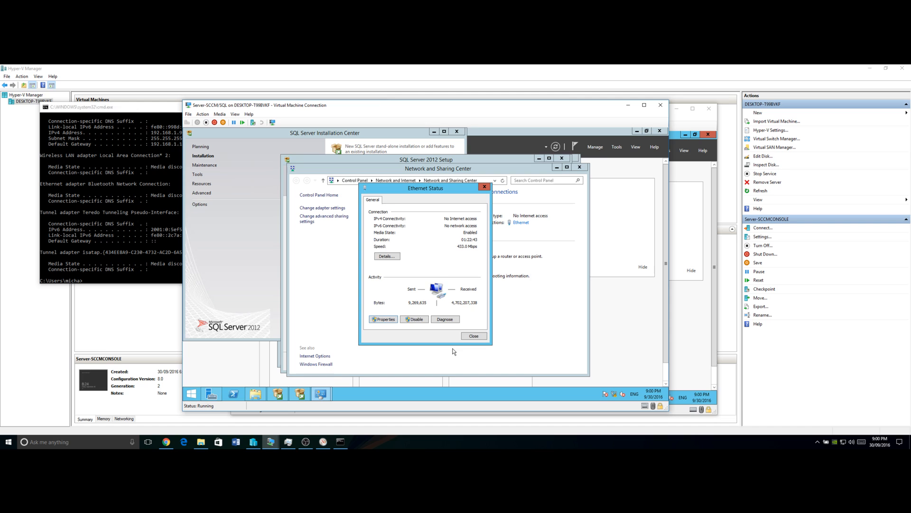
click(472, 336)
click(579, 167)
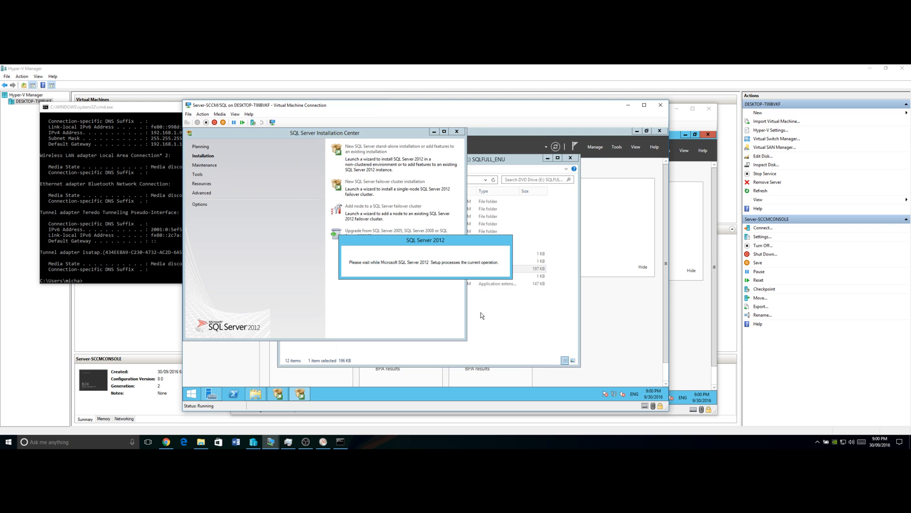
- Review the support rules (7 passed, one Windows Firewall warning) and continue to Setup Role
mouse_move(256, 394)
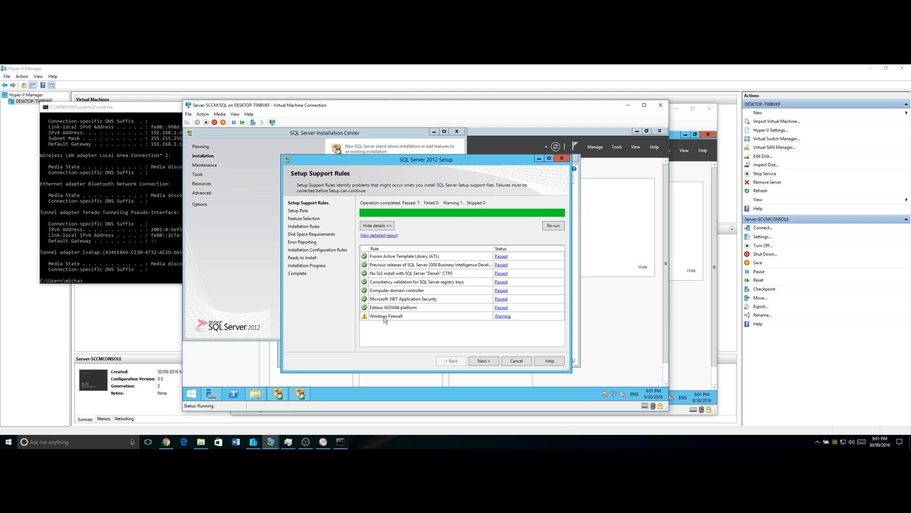
click(483, 361)
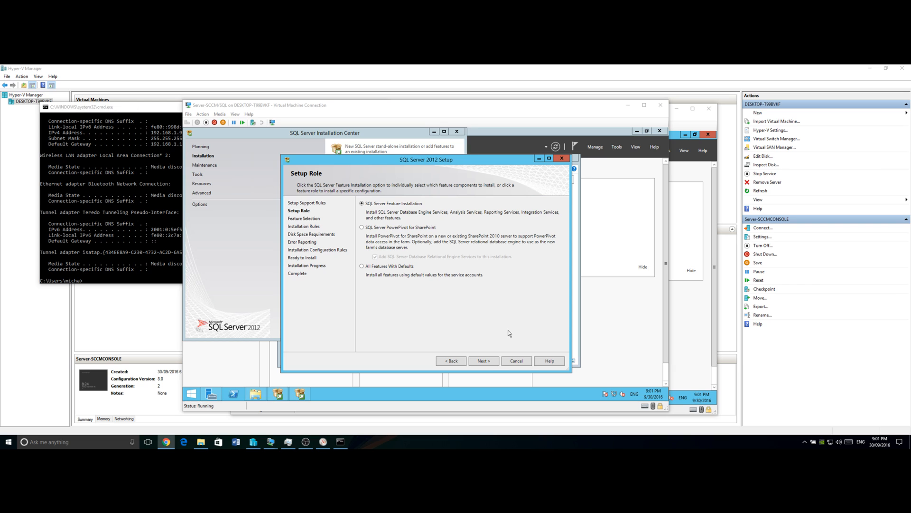
- Keep SQL Server Feature Installation as the role and tick Database Engine Services
click(489, 361)
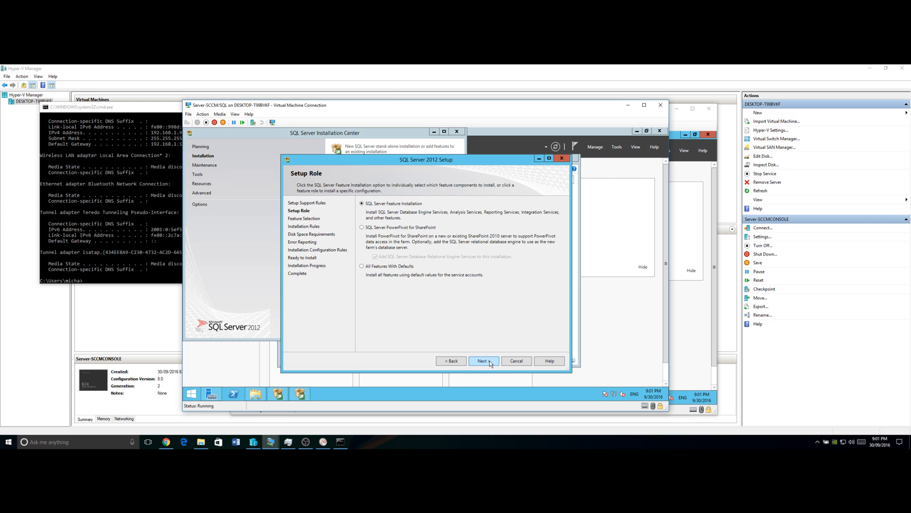
click(479, 362)
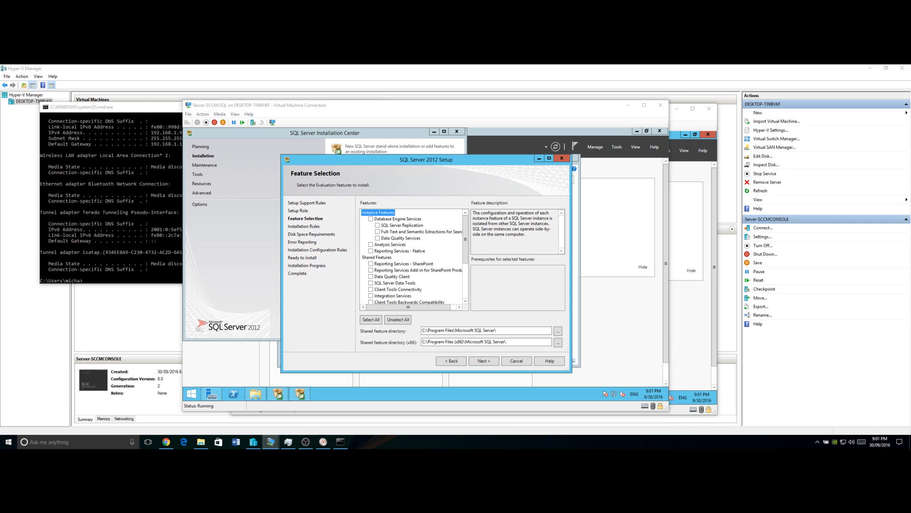
click(371, 219)
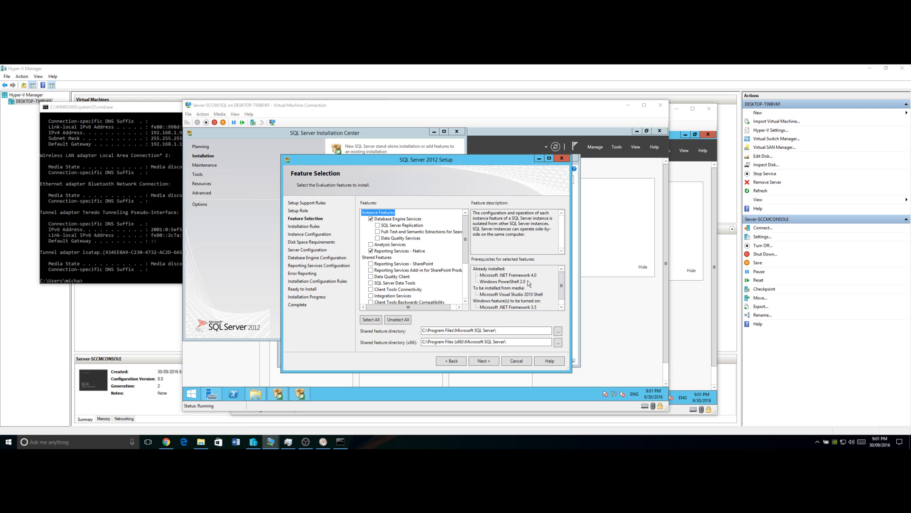
- Keep Database Engine Services and Reporting Services – Native checked and advance to Instance Configuration
click(464, 233)
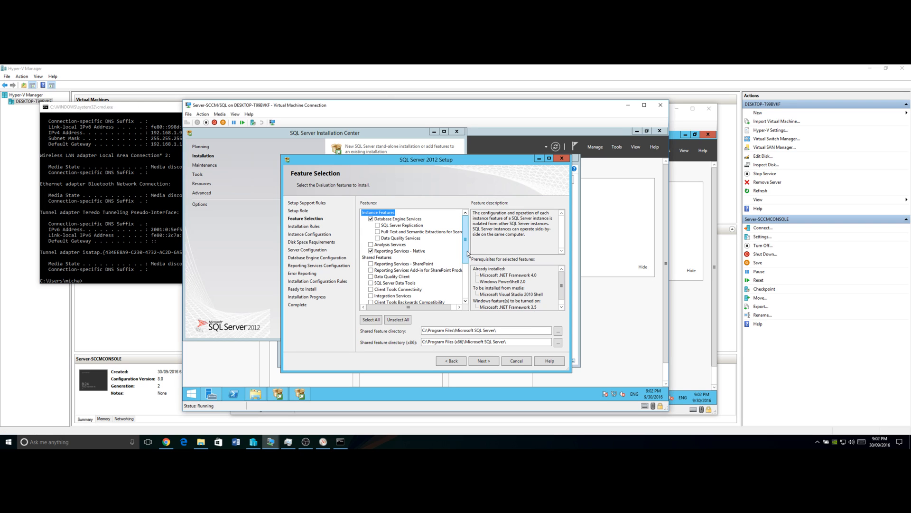
click(482, 362)
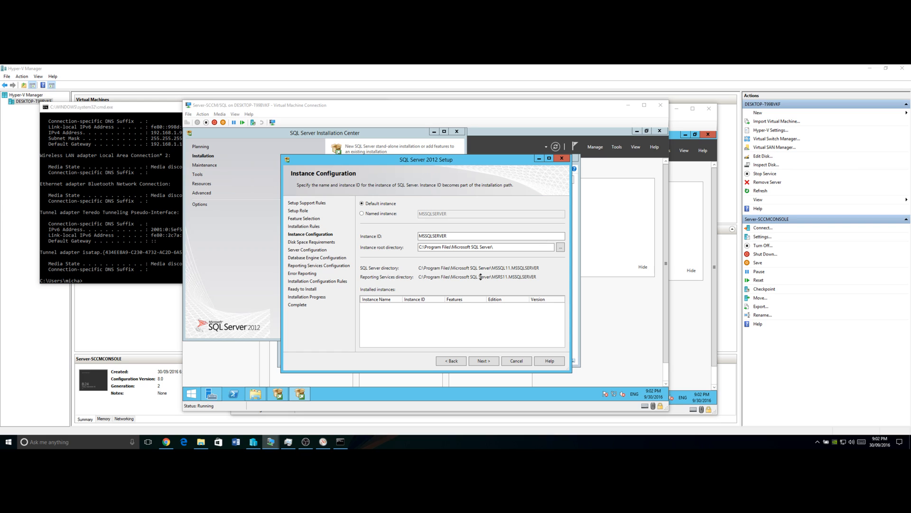
- Accept the default MSSQLSERVER instance and the 2020 MB disk space summary
click(484, 365)
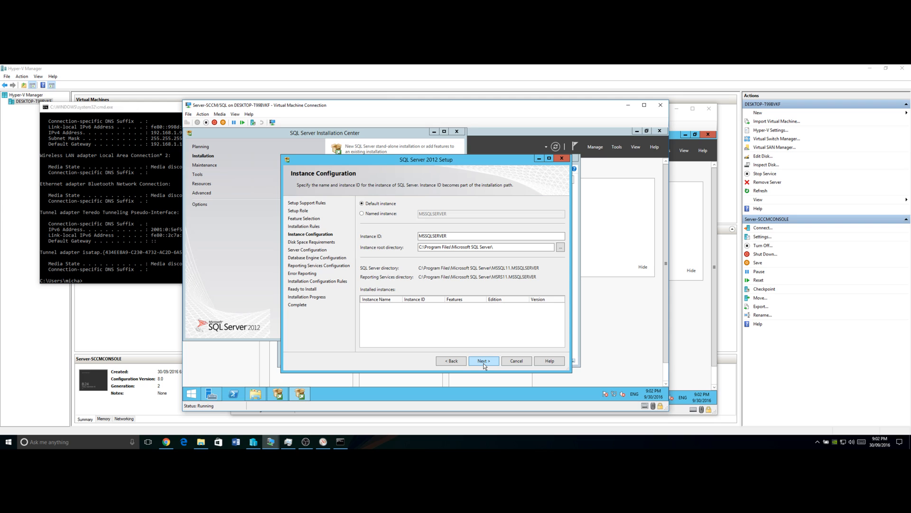
click(484, 362)
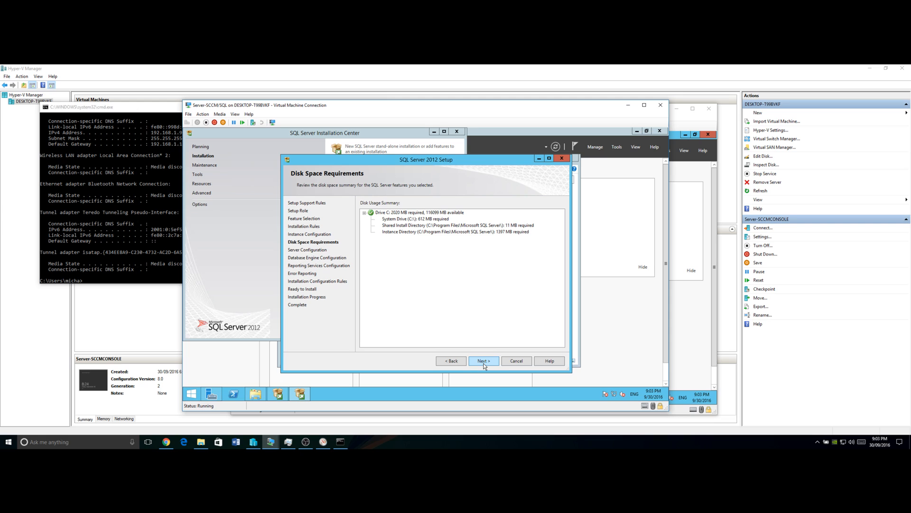
click(484, 364)
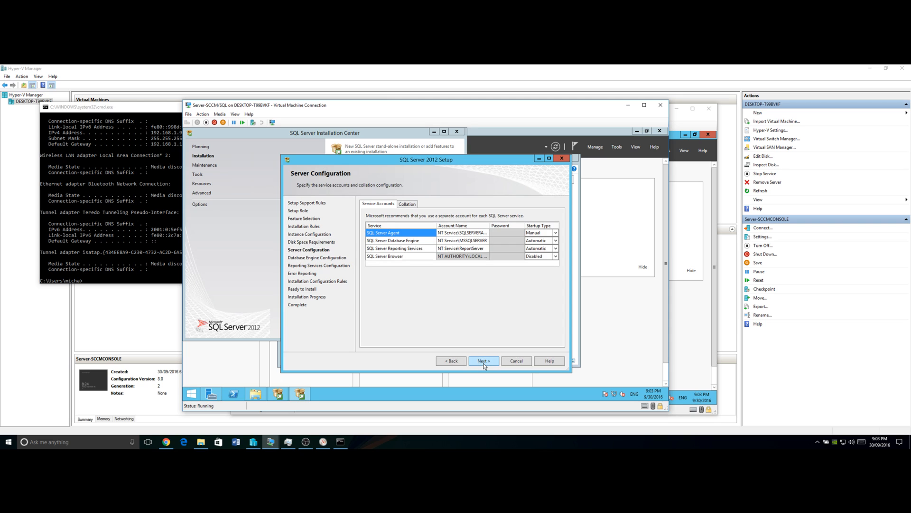
- Set the SQL Server Agent startup type to Automatic
click(546, 234)
click(539, 242)
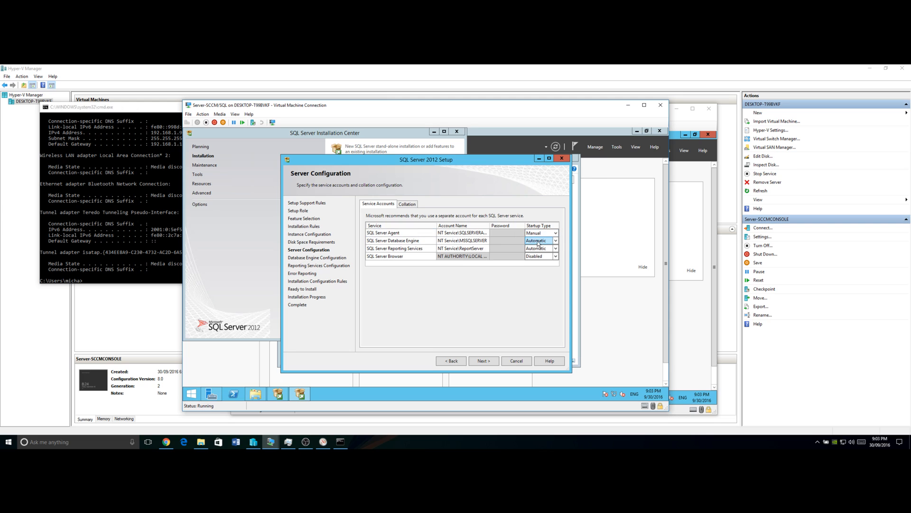
click(538, 233)
click(538, 242)
click(553, 232)
- Change the SQL Server Agent account name to NT Service\SCCM
click(463, 233)
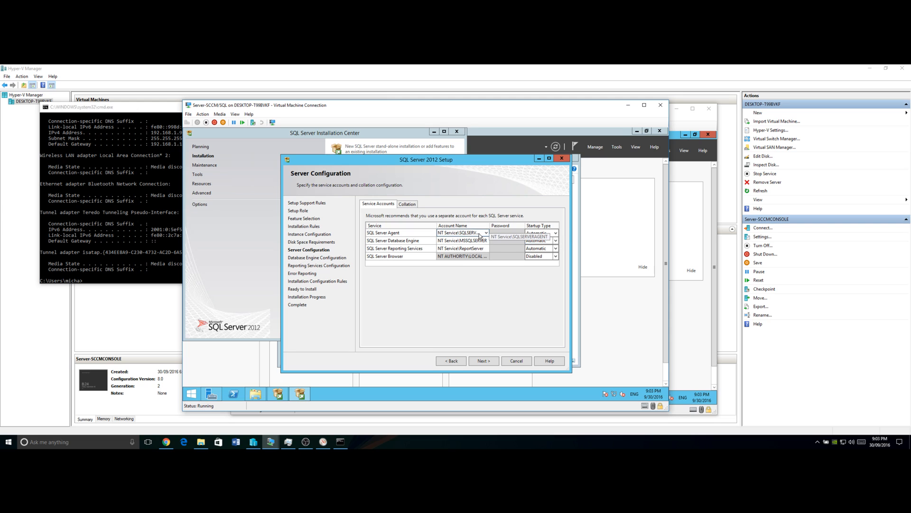
click(484, 233)
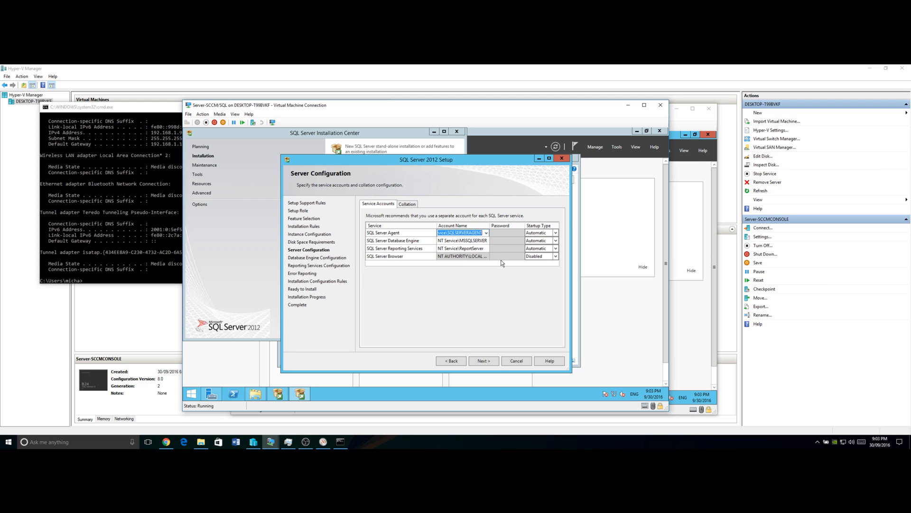
key(End)
key(BackSpace)
key(BackSpace)
key(BackSpace)
key(BackSpace)
key(BackSpace)
key(BackSpace)
key(BackSpace)
key(BackSpace)
key(BackSpace)
key(BackSpace)
key(BackSpace)
key(BackSpace)
key(BackSpace)
key(BackSpace)
text(SCCM)
click(504, 232)
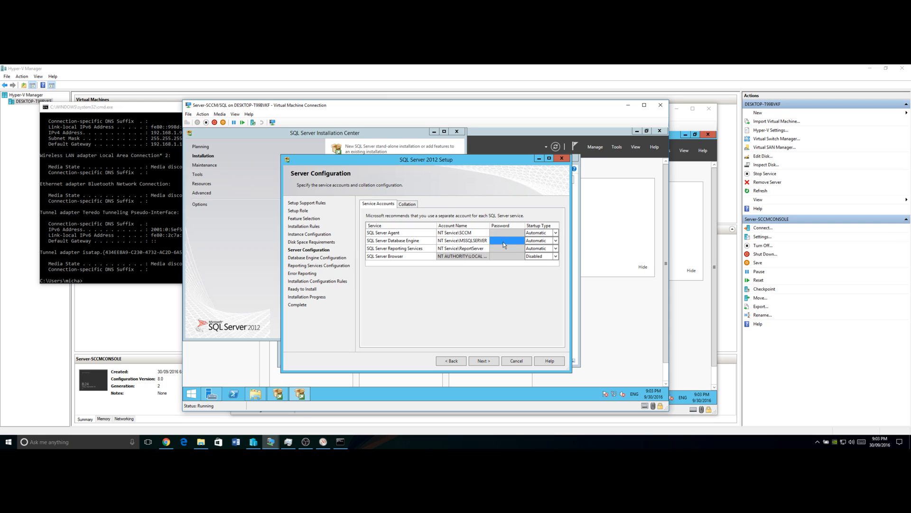
click(495, 234)
click(193, 394)
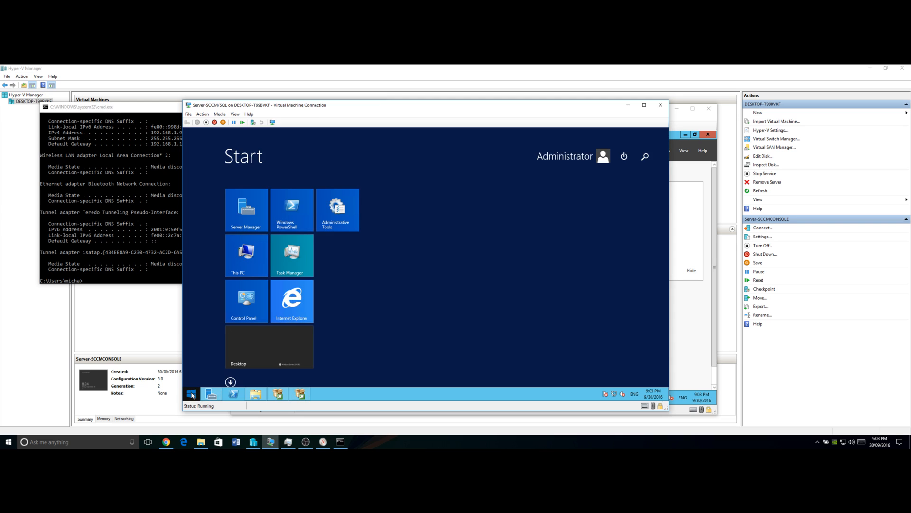
click(253, 355)
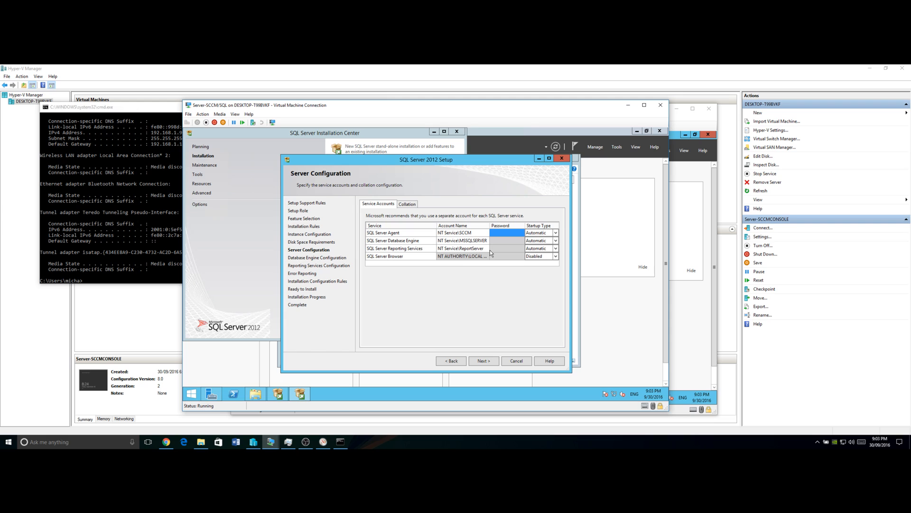
- Set SQL Server Agent to run as dc\SCCM and enter the account password
click(476, 240)
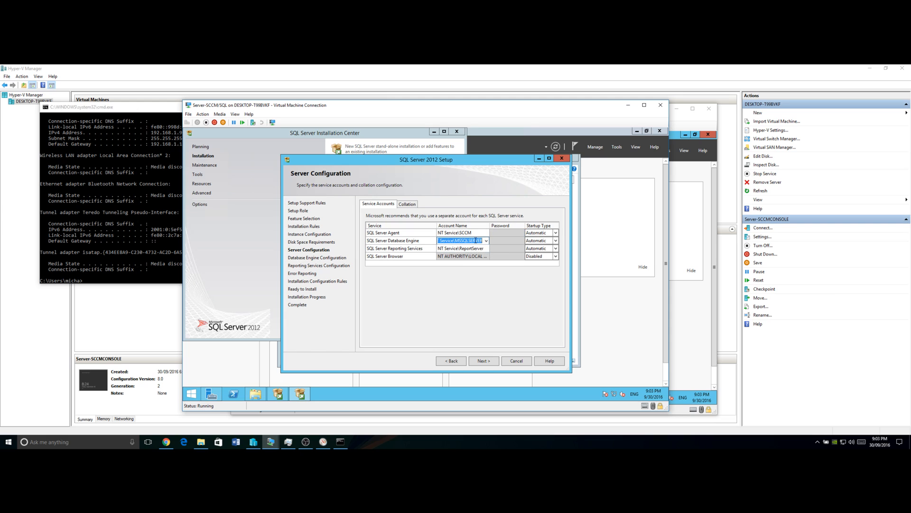
click(478, 233)
key(BackSpace)
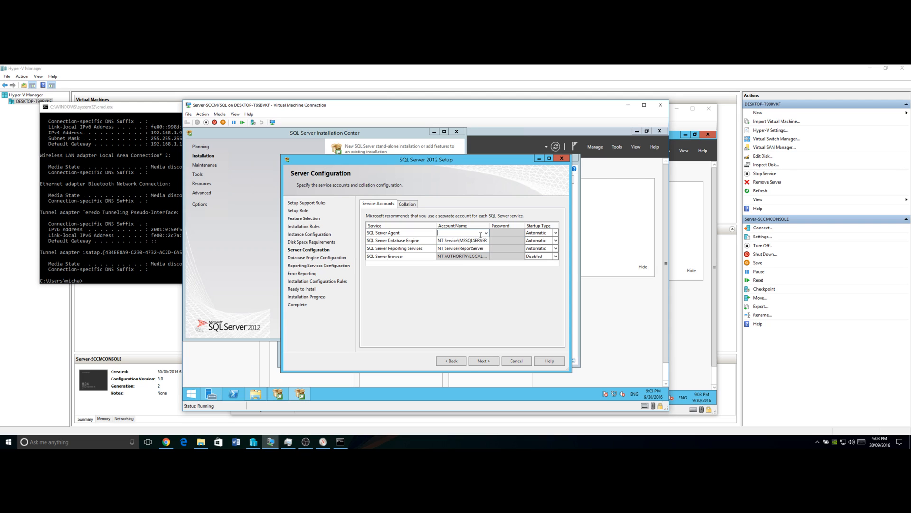
text(dc\SCCM)
click(512, 232)
click(500, 233)
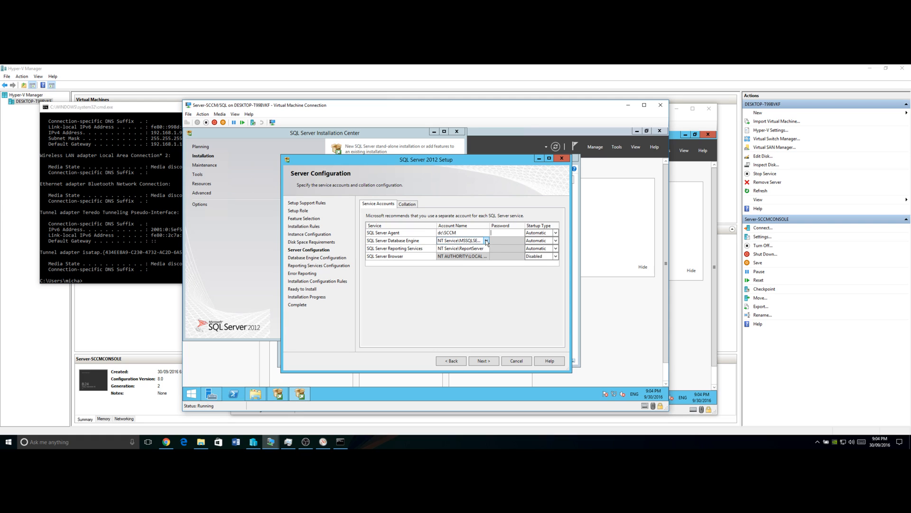
text(P@ssw0rd)
- Give the Database Engine and Reporting Services the dc\SCCM account with its password
click(474, 240)
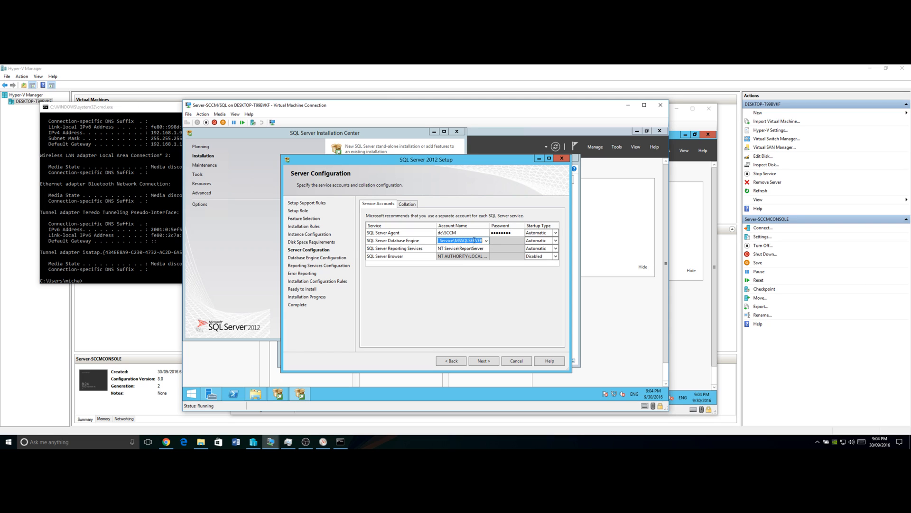
key(BackSpace)
text(dc\SCCM)
click(507, 240)
text(Pa$$w0rd)
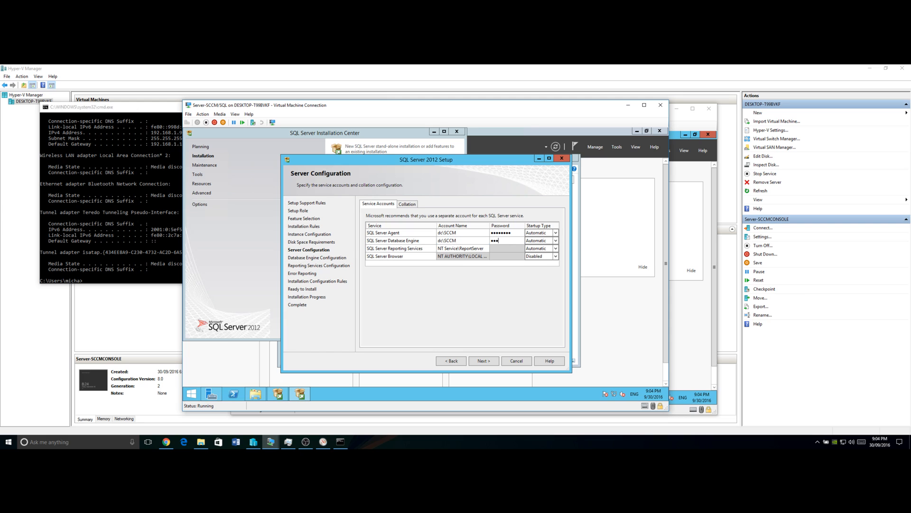
click(476, 249)
text(DC\SCCM)
click(500, 248)
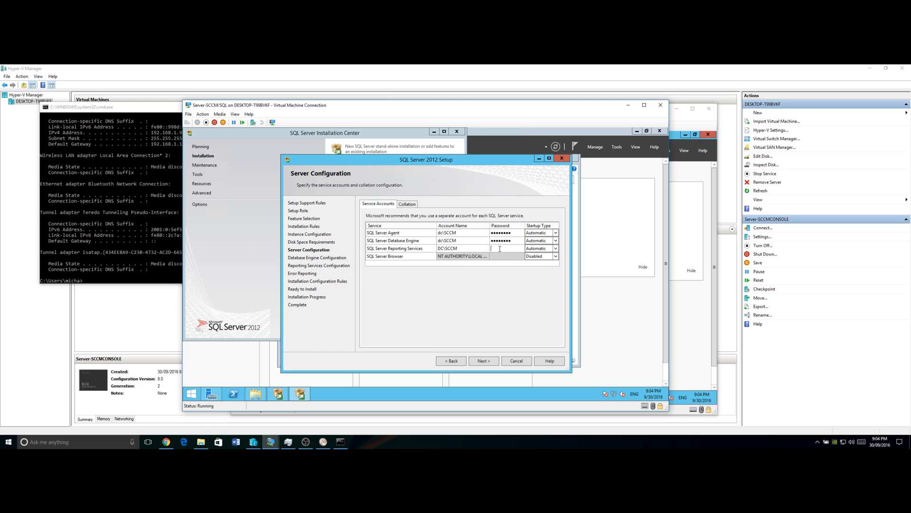
text(•••••••••)
click(257, 395)
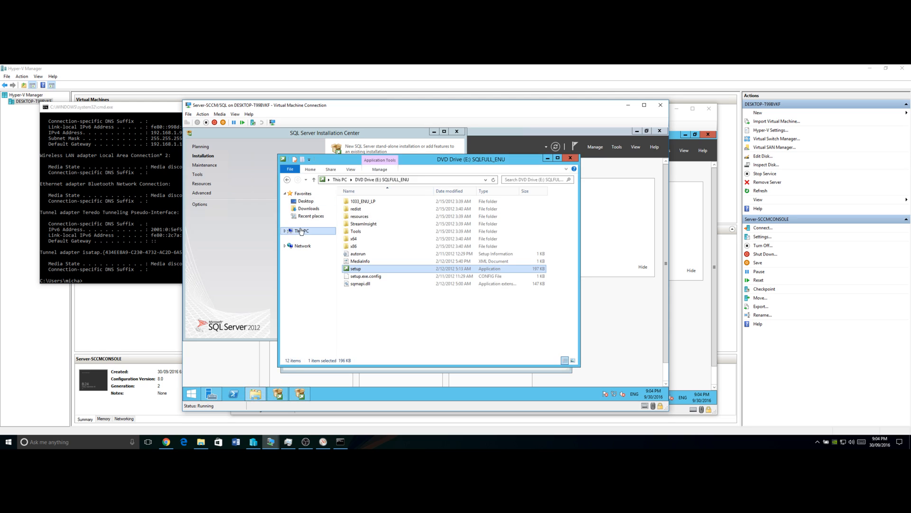
right_click(294, 235)
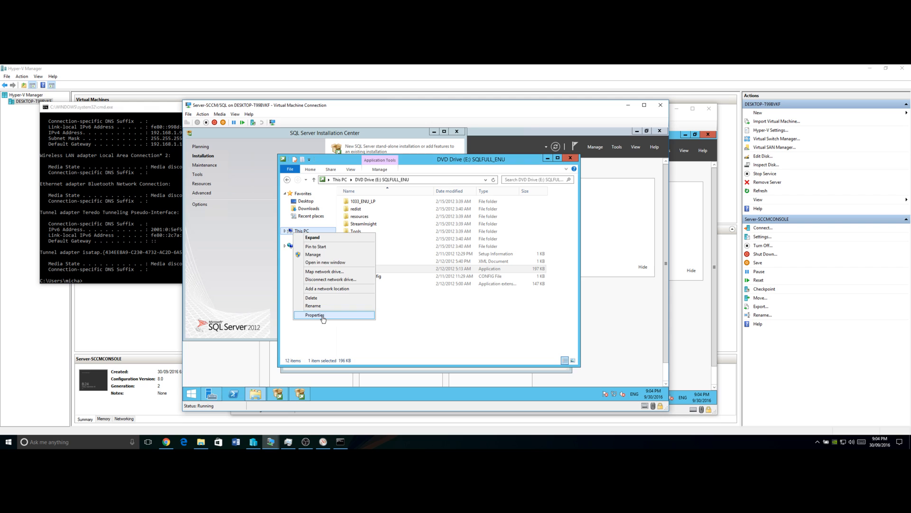
click(322, 314)
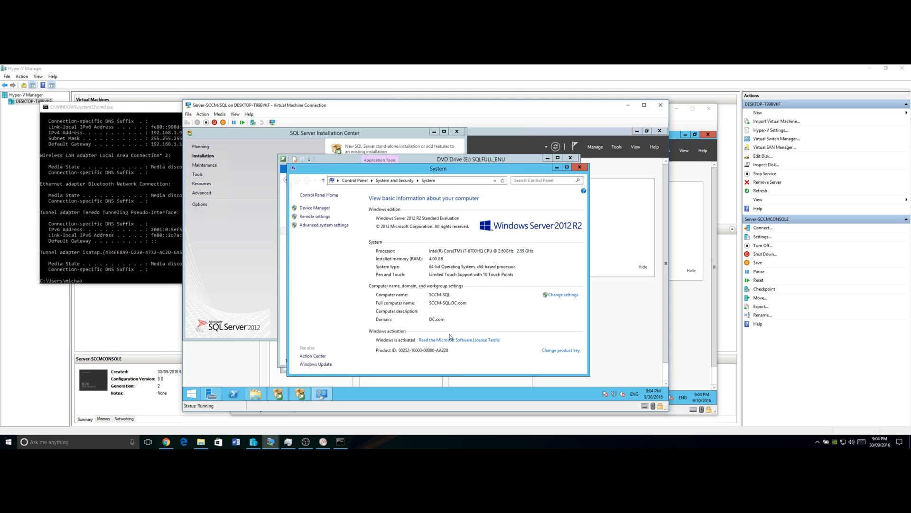
click(557, 167)
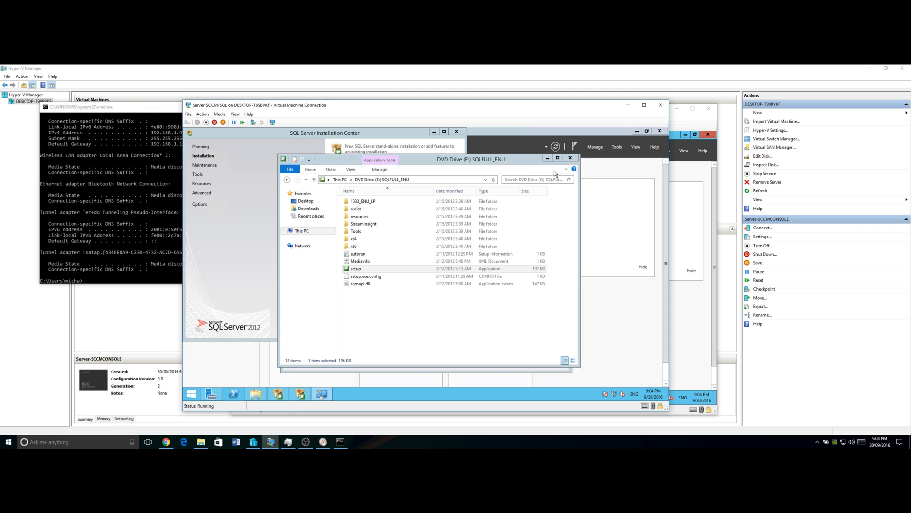
click(546, 159)
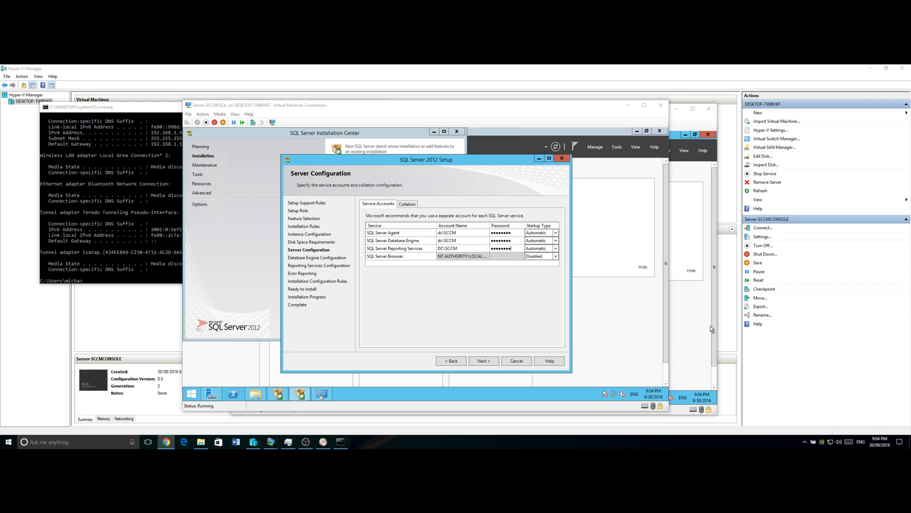
- Keep Windows authentication mode and add the local Administrator as a SQL Server administrator
click(487, 366)
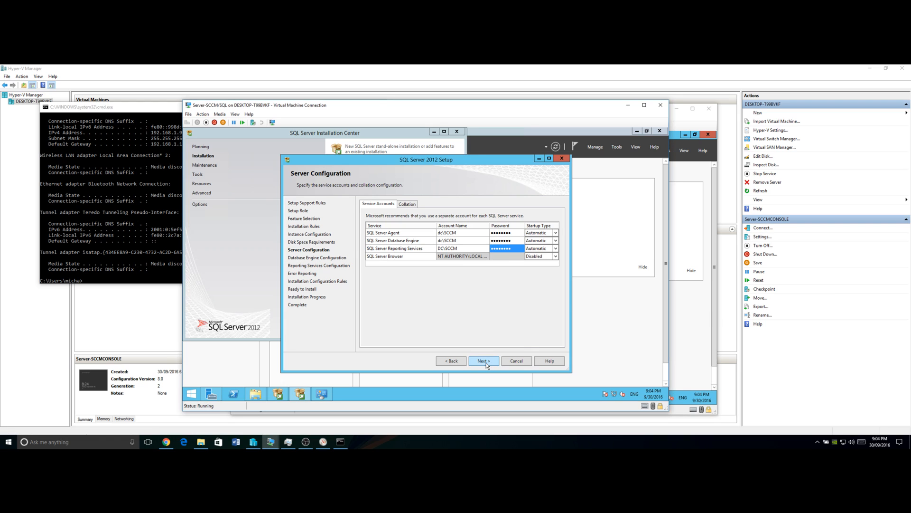
click(487, 365)
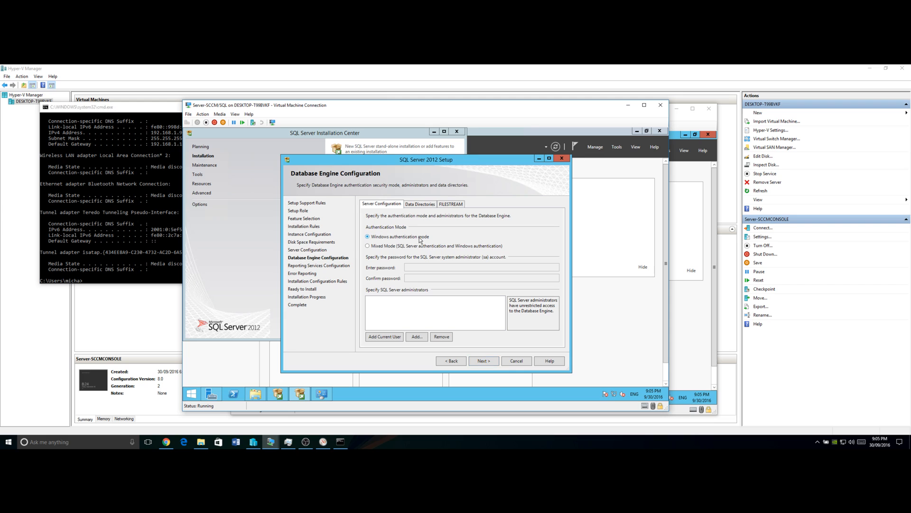
click(389, 338)
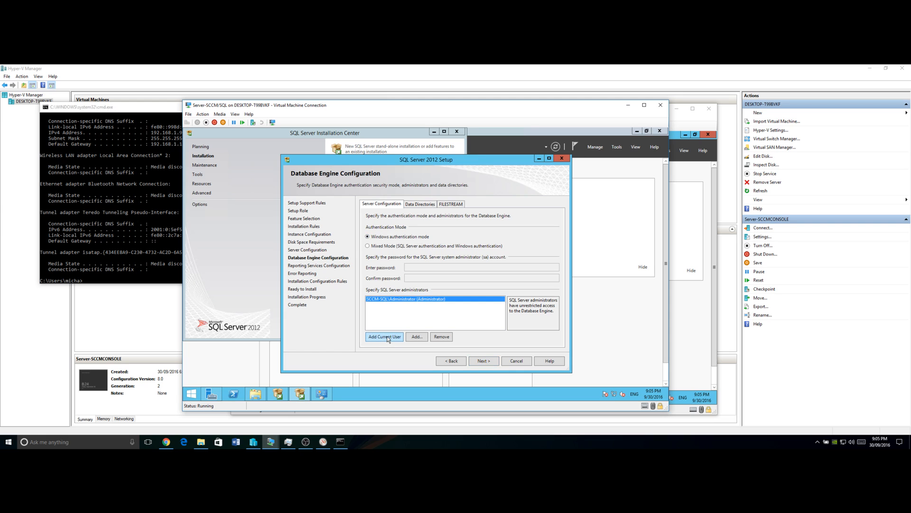
- Add domain account dc\SCCM as a second SQL Server administrator, supplying domain credentials, and continue
click(415, 337)
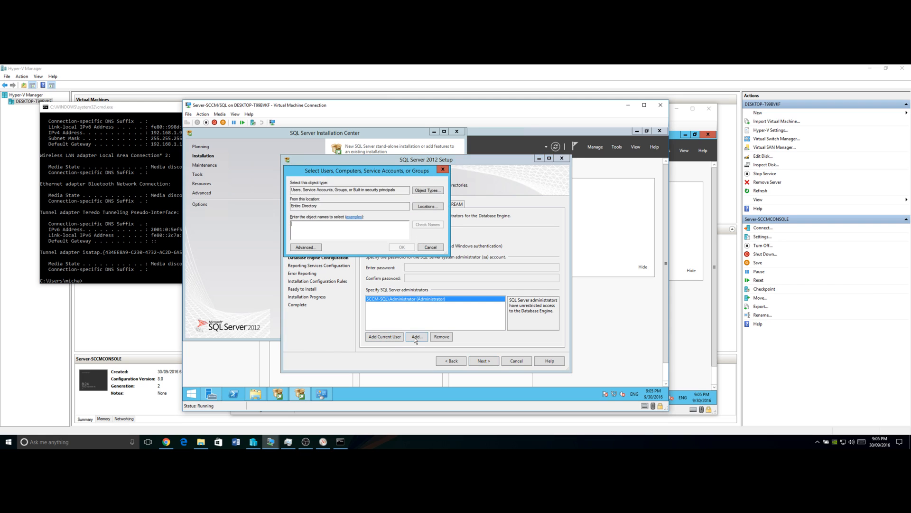
text(scc)
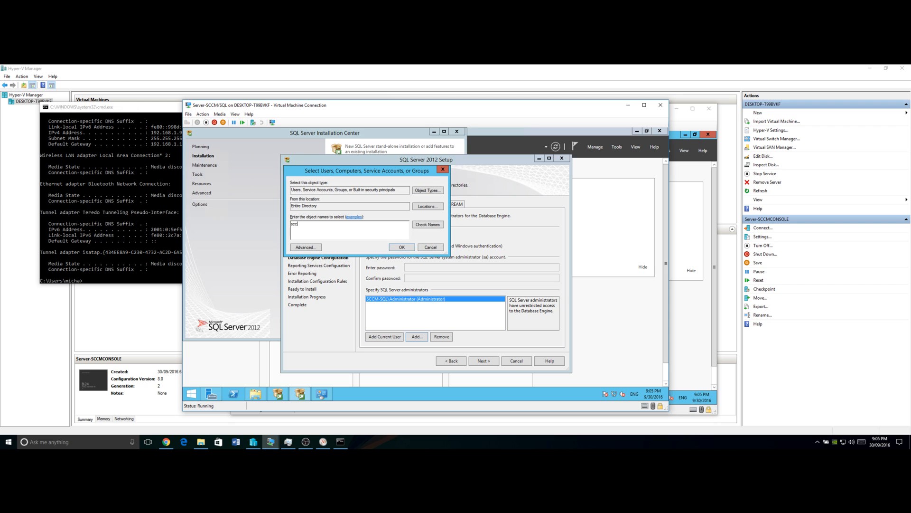
text(m\)
key(BackSpace)
key(BackSpace)
key(BackSpace)
key(BackSpace)
key(BackSpace)
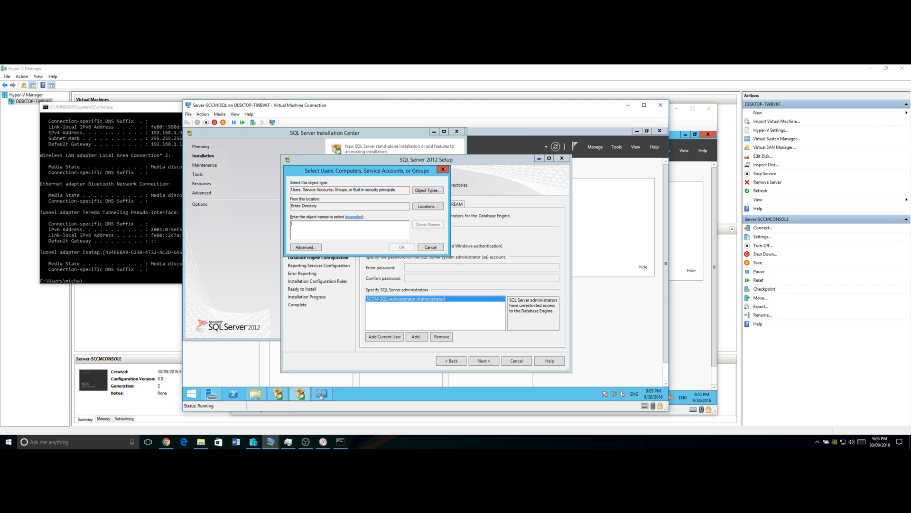
text(dc)
text(\admin)
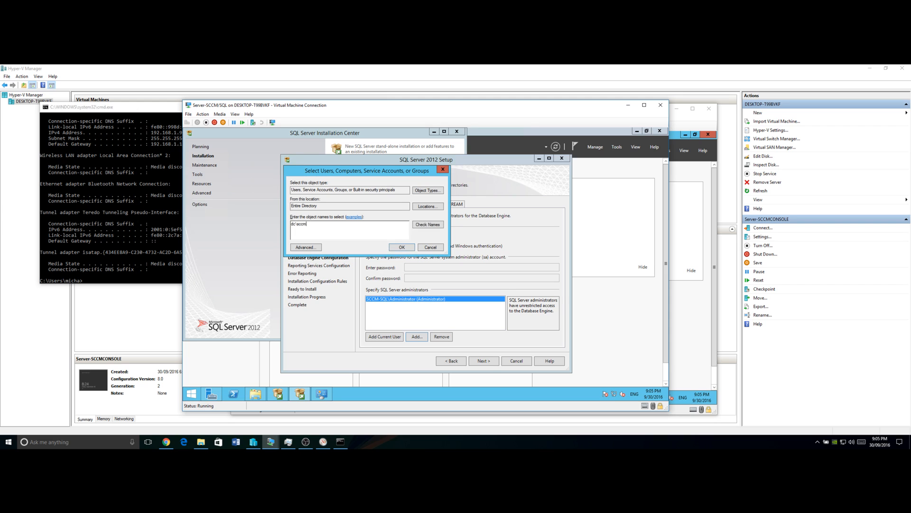
key(Return)
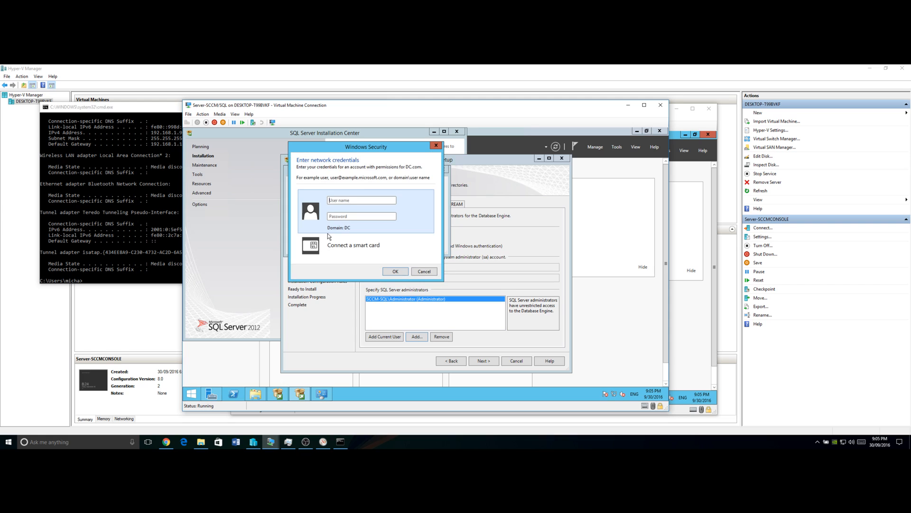
text(sccm)
key(Tab)
text(********)
key(Return)
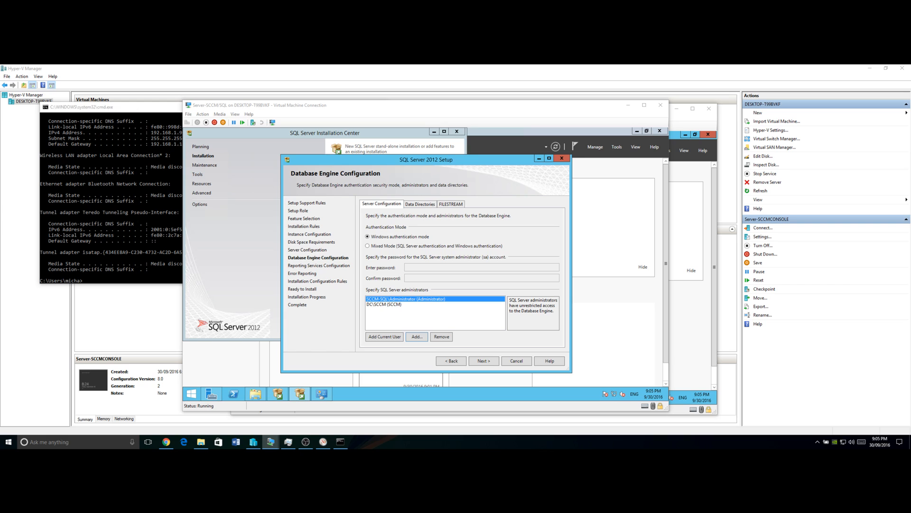
click(482, 361)
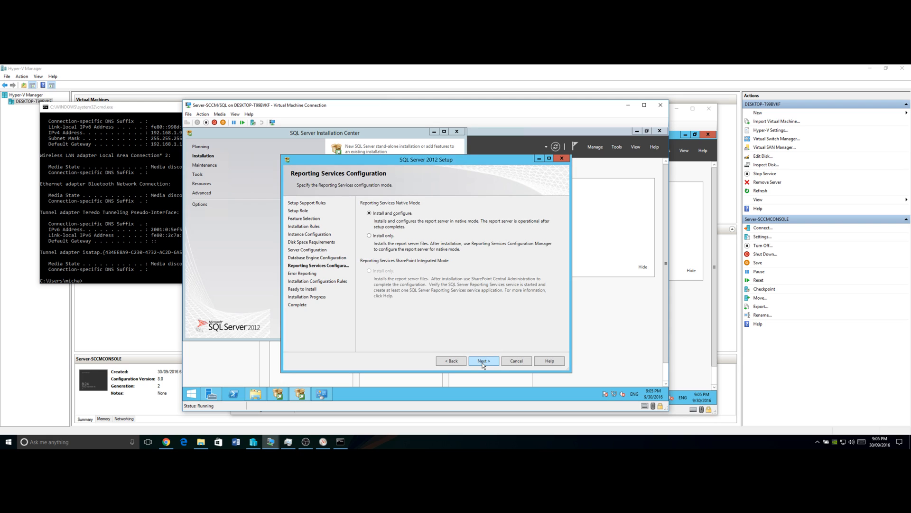
- Leave Reporting Services on native-mode Install and configure and advance to Error Reporting
click(482, 361)
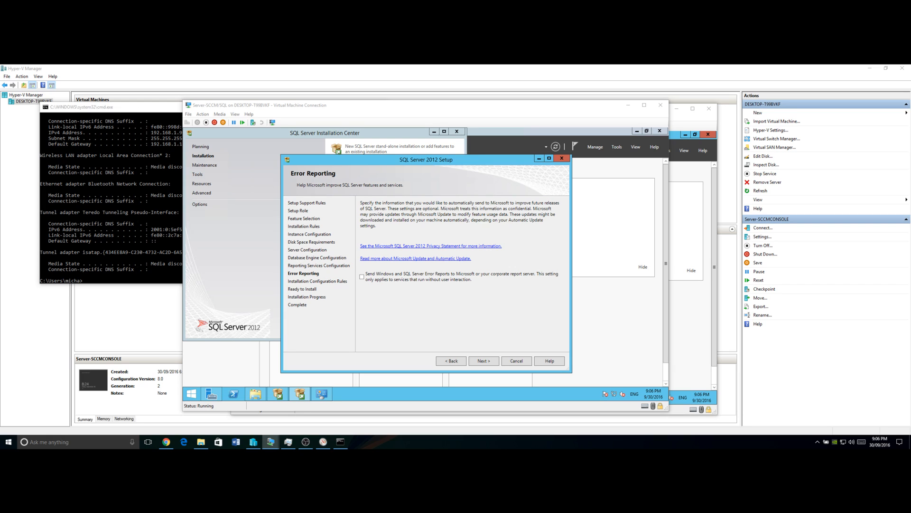
- Go back to Database Engine Configuration and review its Data Directories and FILESTREAM tabs
click(453, 361)
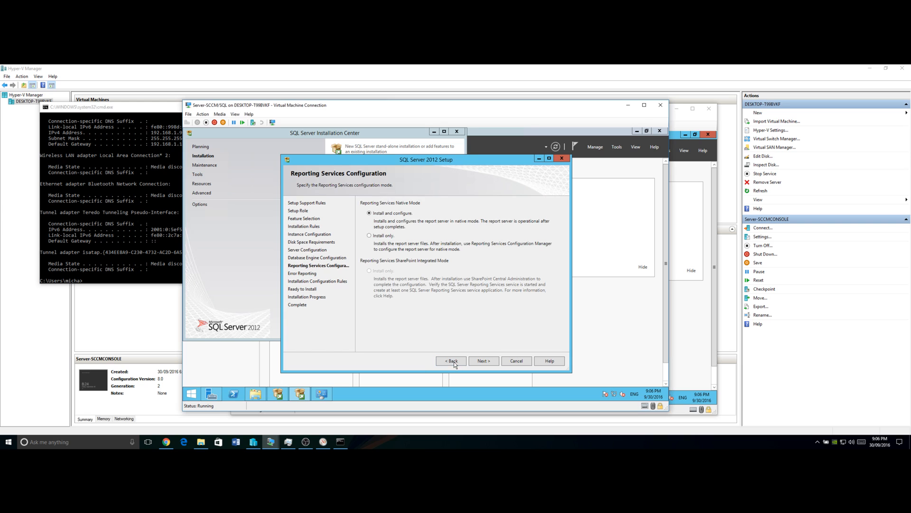
click(452, 362)
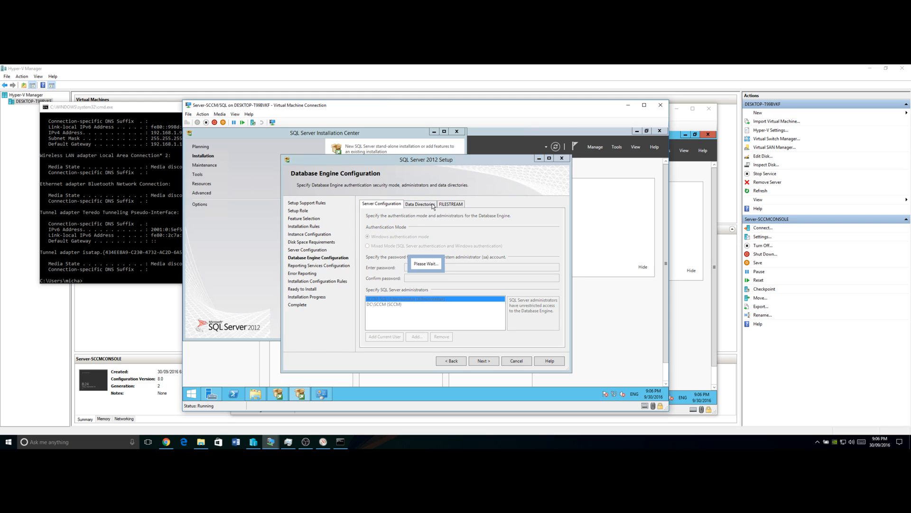
click(433, 204)
click(448, 204)
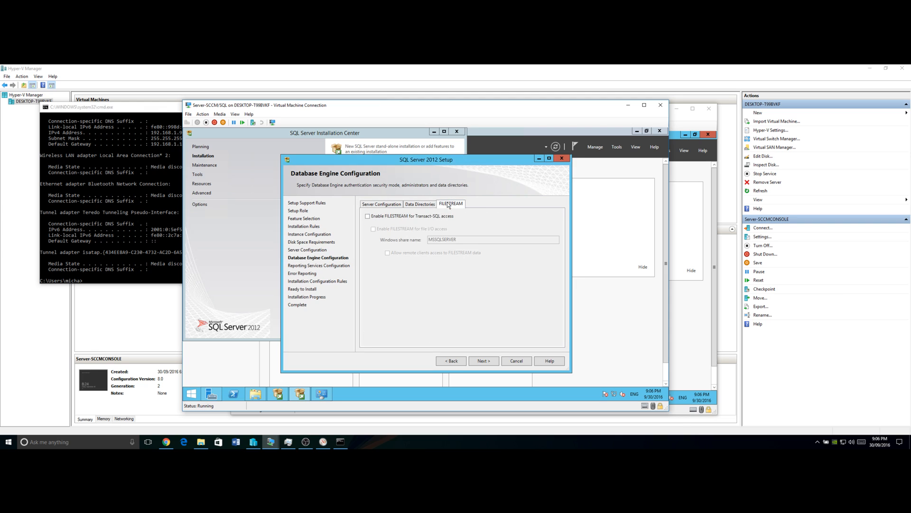
click(385, 204)
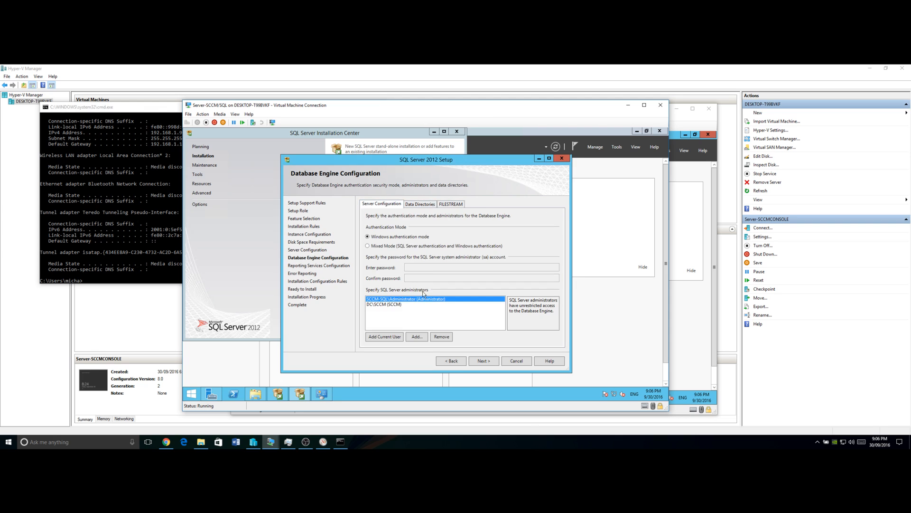
- Return to Server Configuration, confirm collation SQL_Latin1_General_CP1_CI_AS, and advance again
click(458, 360)
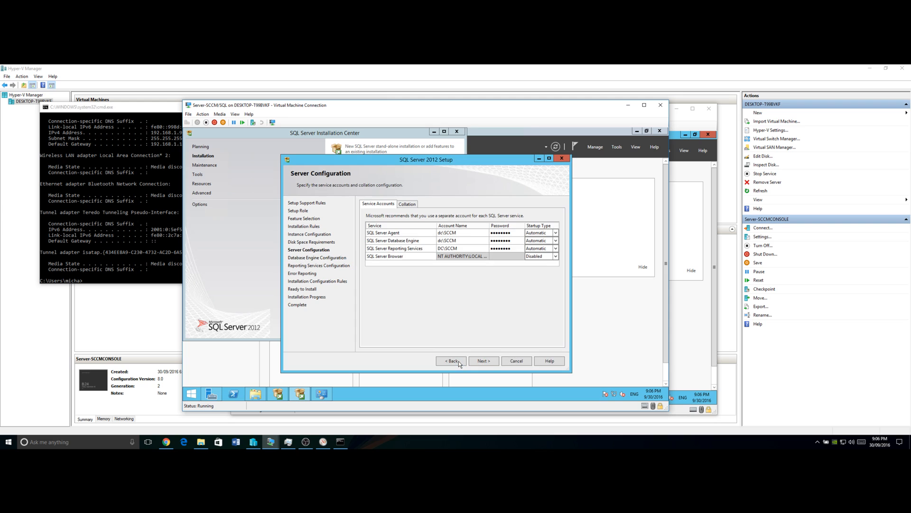
click(407, 203)
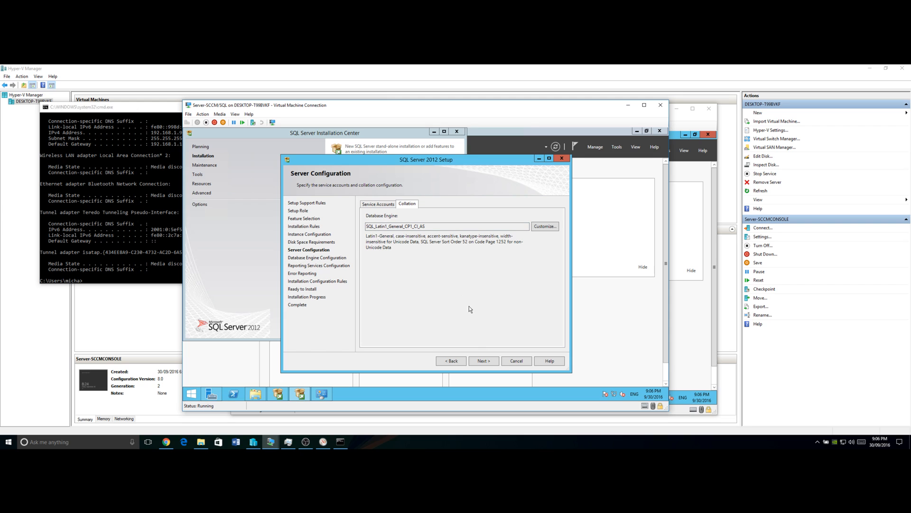
click(482, 361)
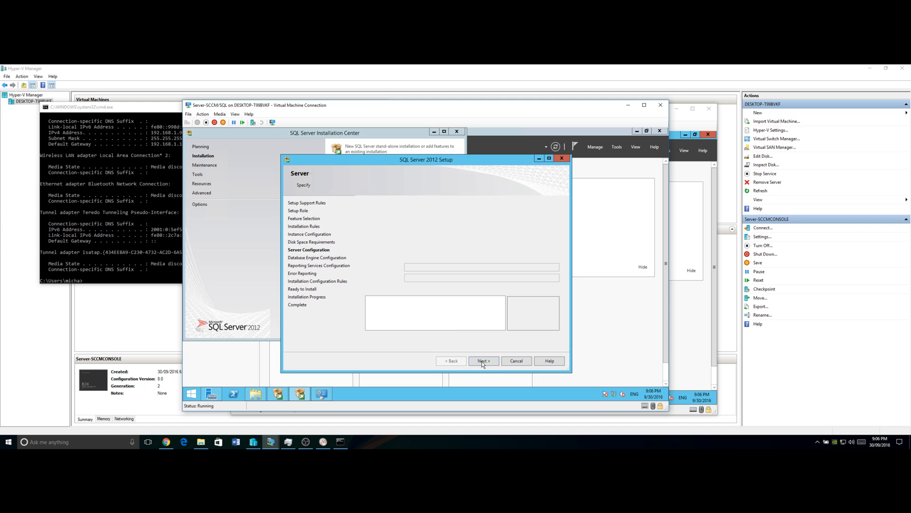
- Advance through the remaining pages and configuration rules to Ready to Install, then start installing
click(483, 361)
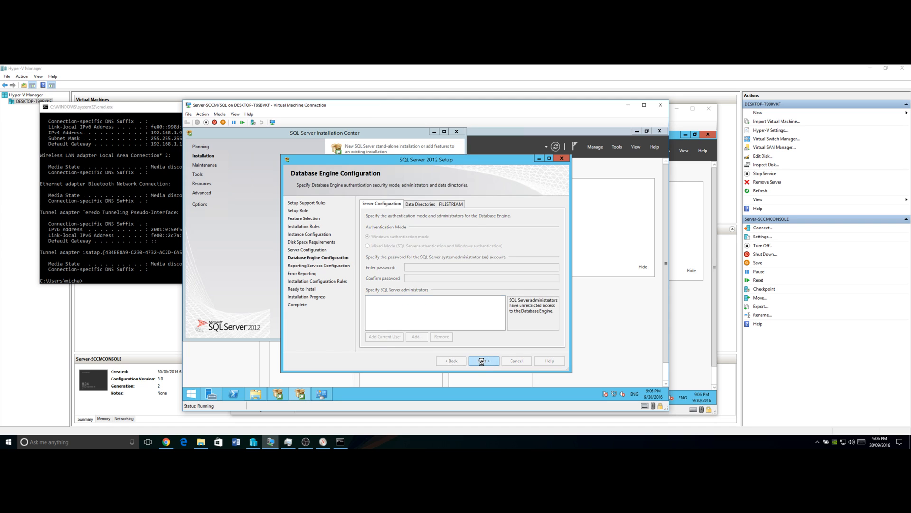
click(482, 360)
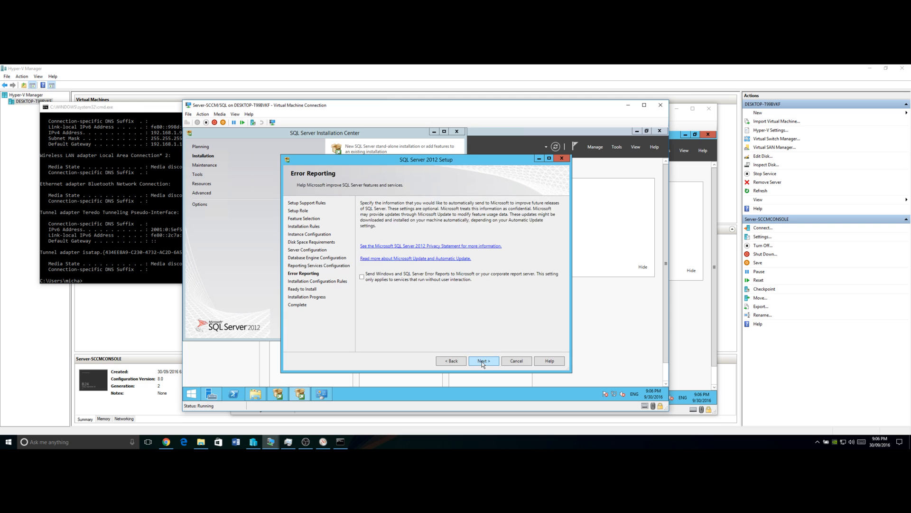
click(483, 360)
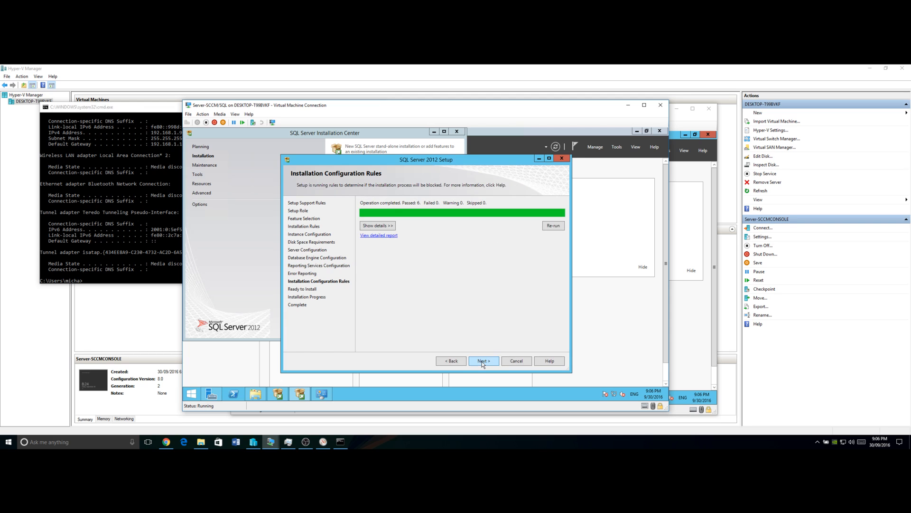
click(483, 361)
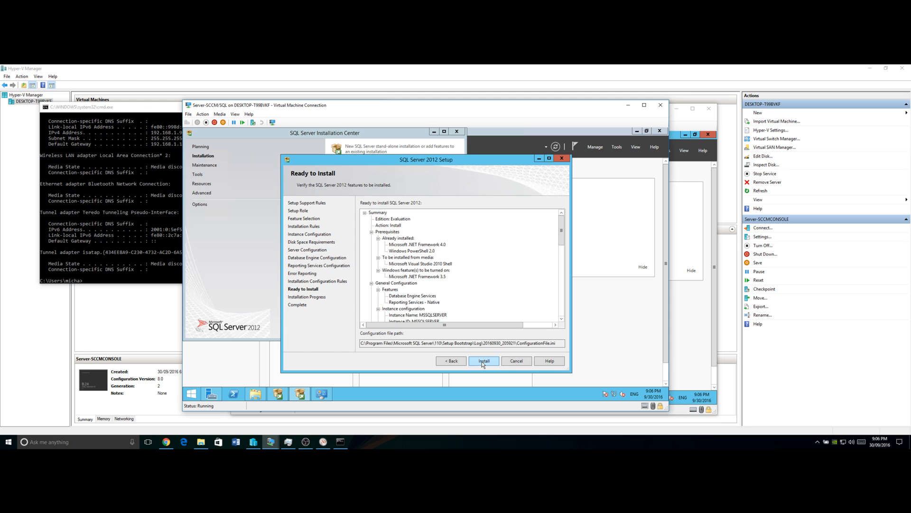
click(482, 361)
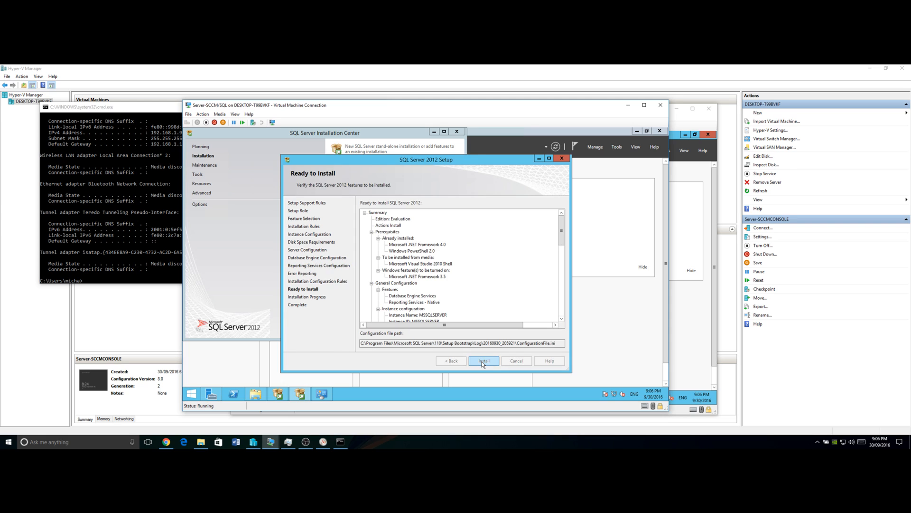